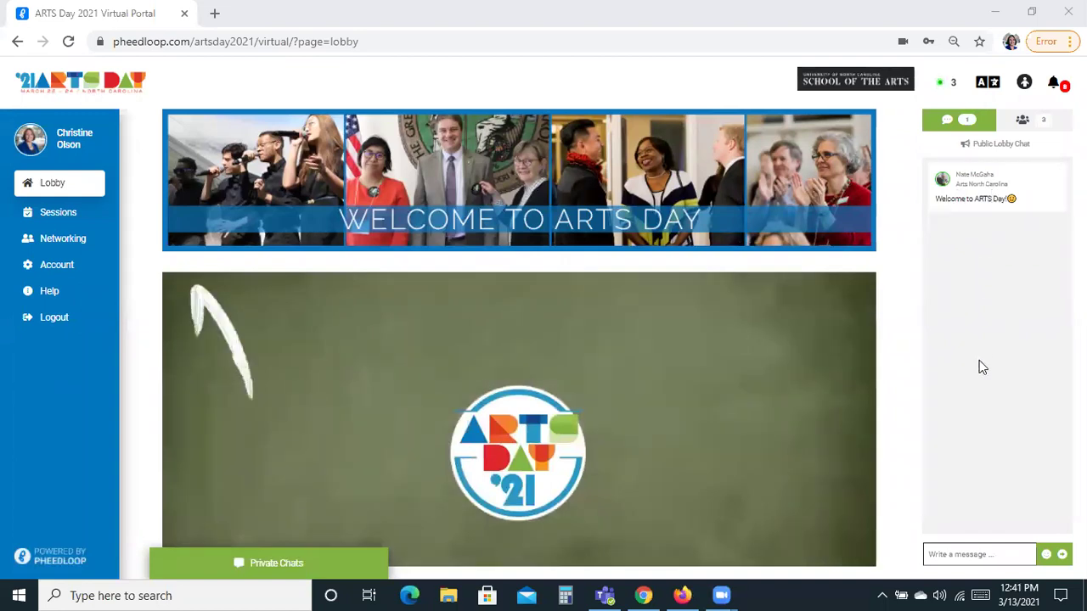
- Check who is in the lobby, then return to the public lobby chat's message box
click(1023, 124)
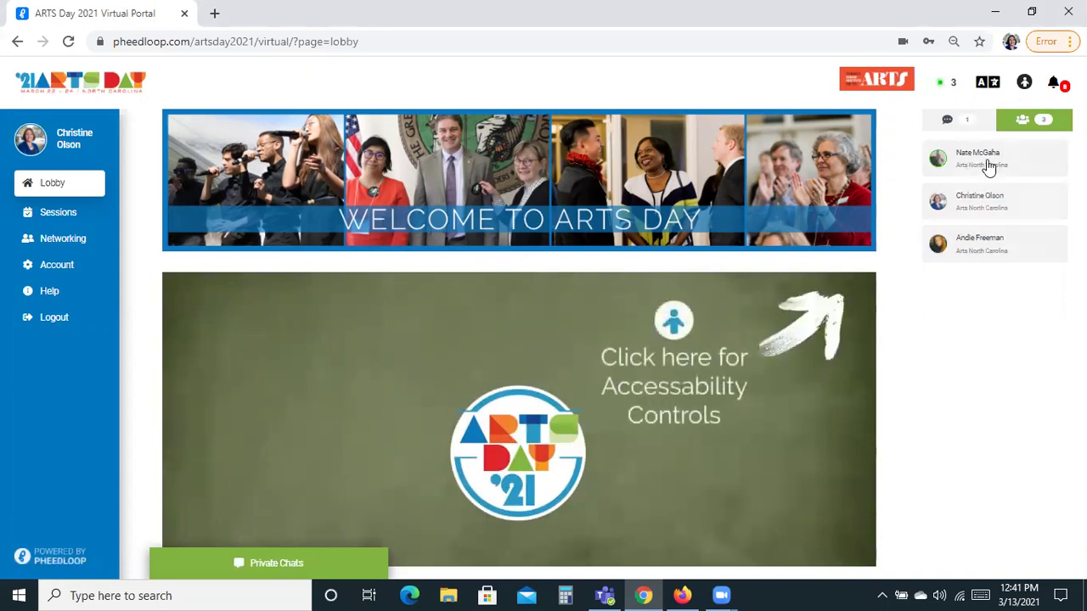
click(949, 124)
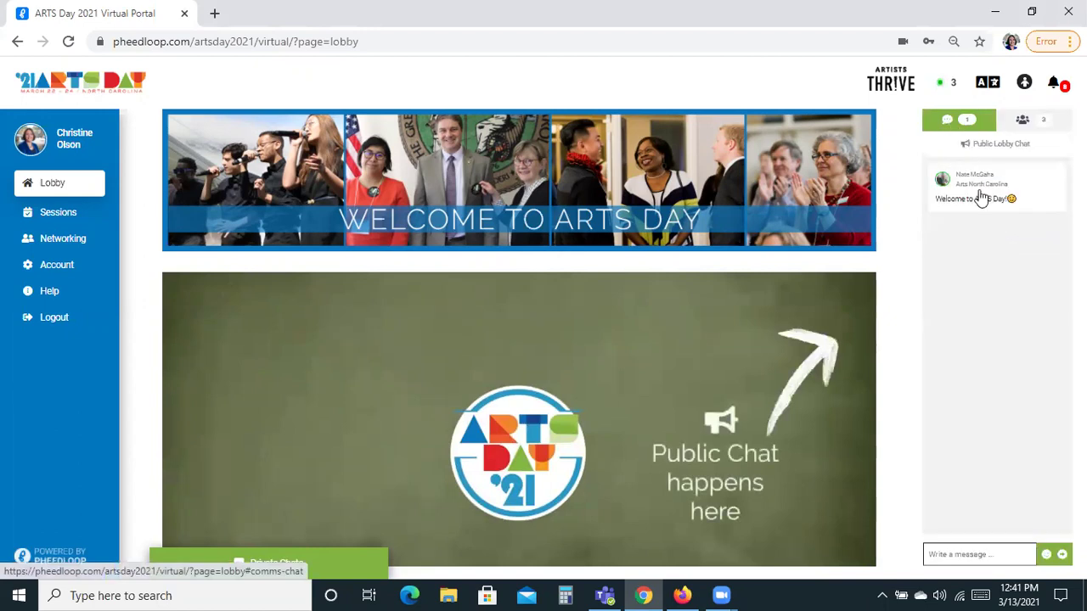
click(931, 556)
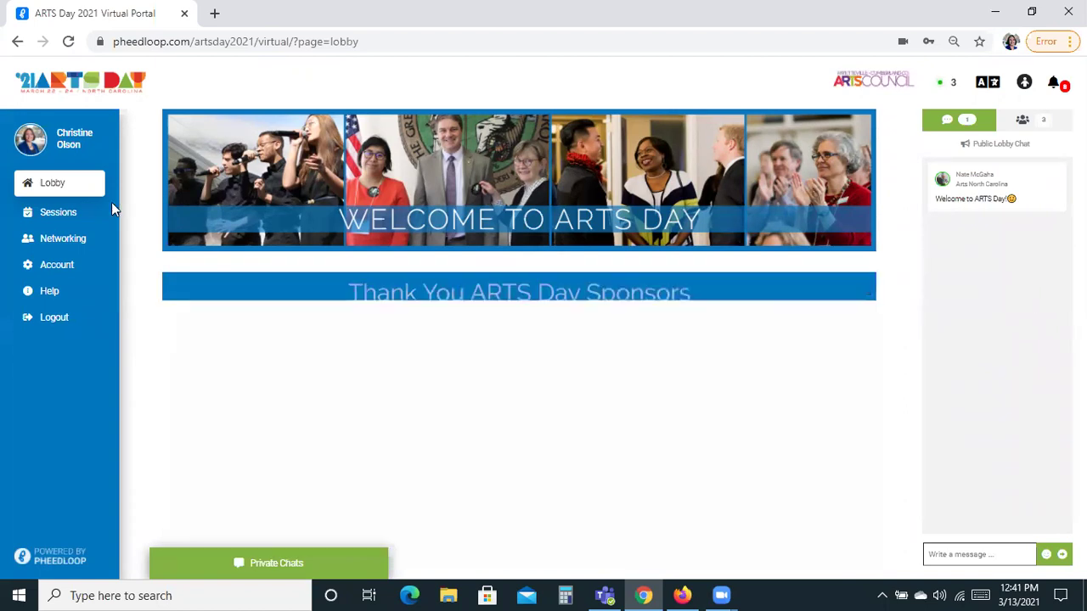
- Open the Networking attendee directory and filter it to Online Now
click(53, 242)
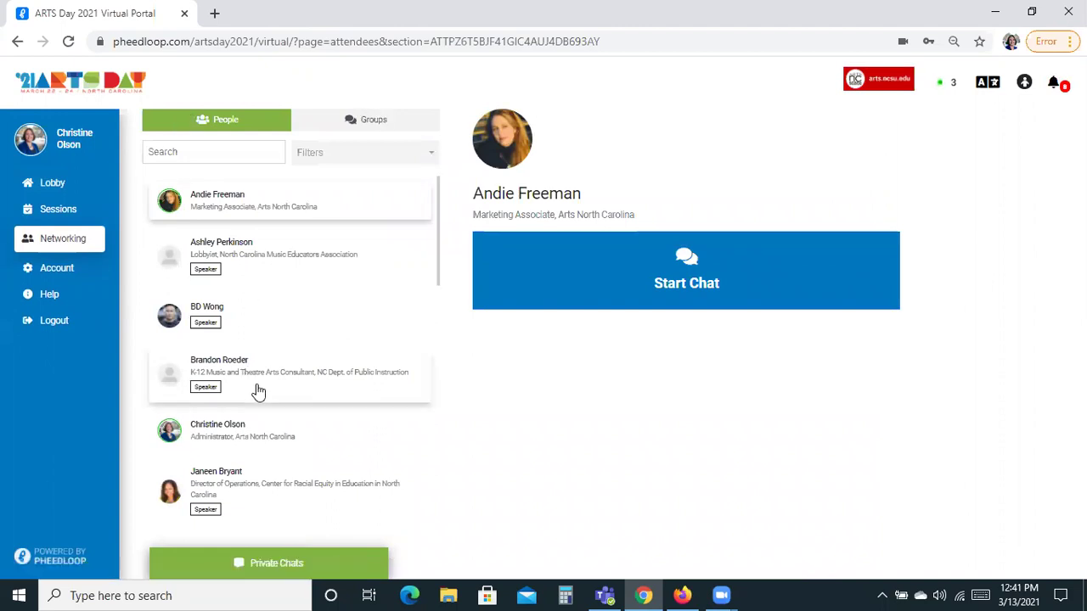
scroll(259, 389, down, 1)
scroll(255, 388, down, 1)
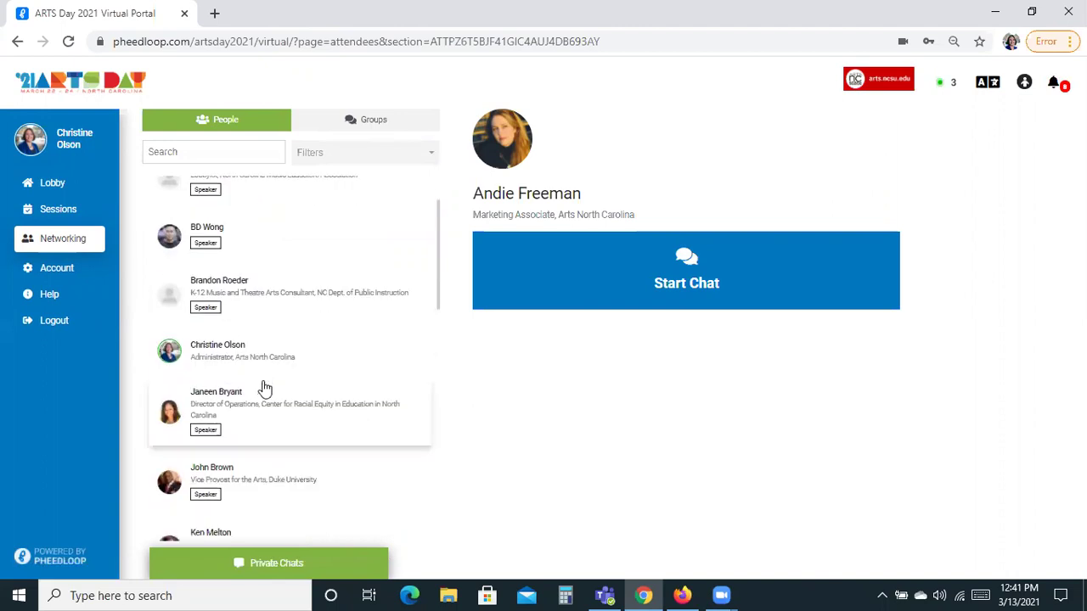
scroll(272, 384, down, 3)
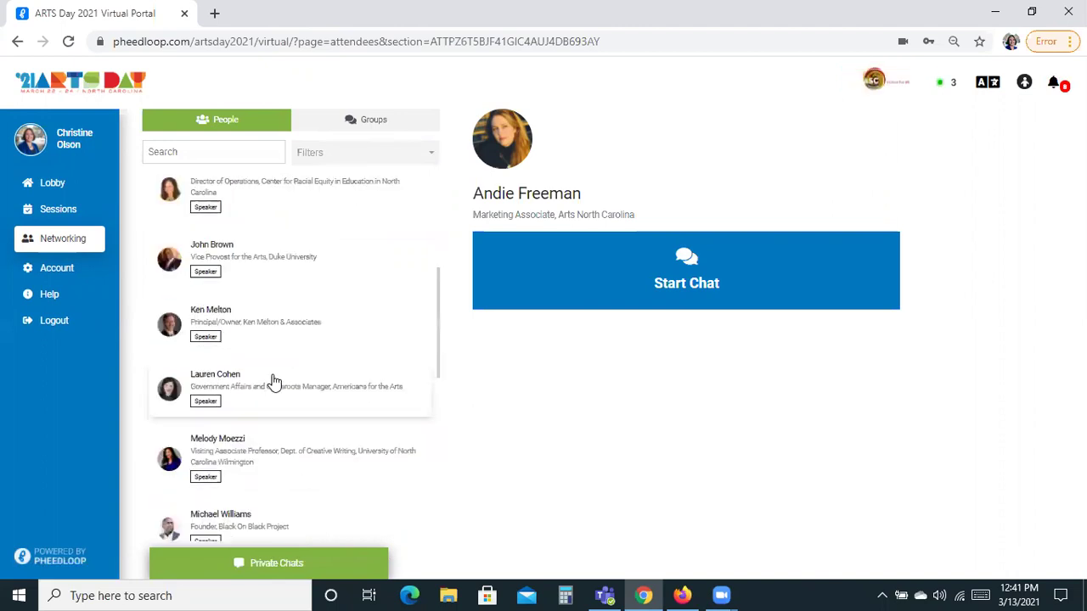
scroll(273, 384, up, 4)
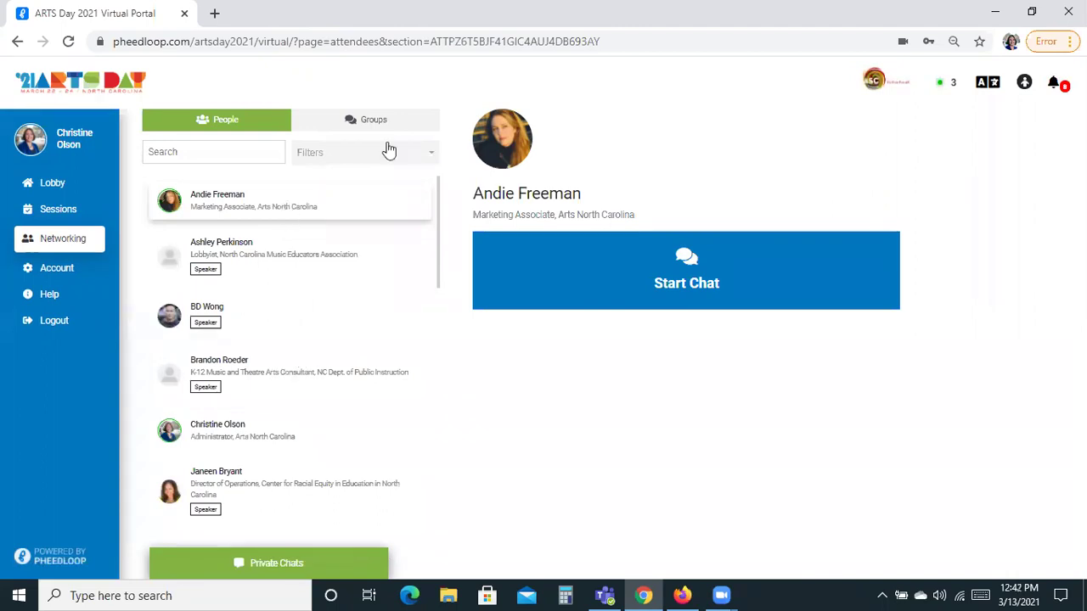
click(436, 154)
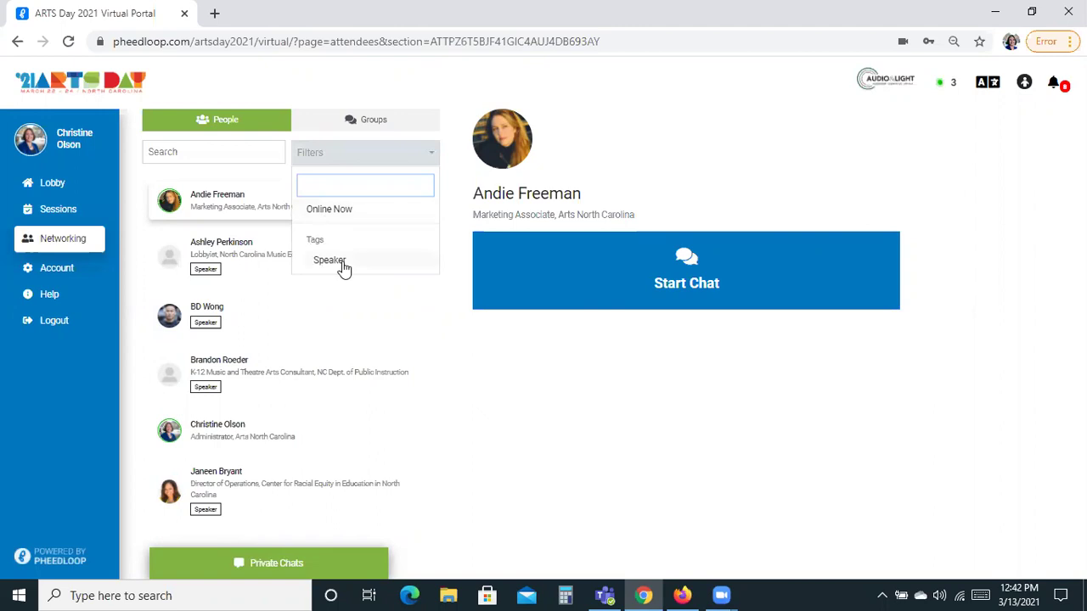
click(328, 212)
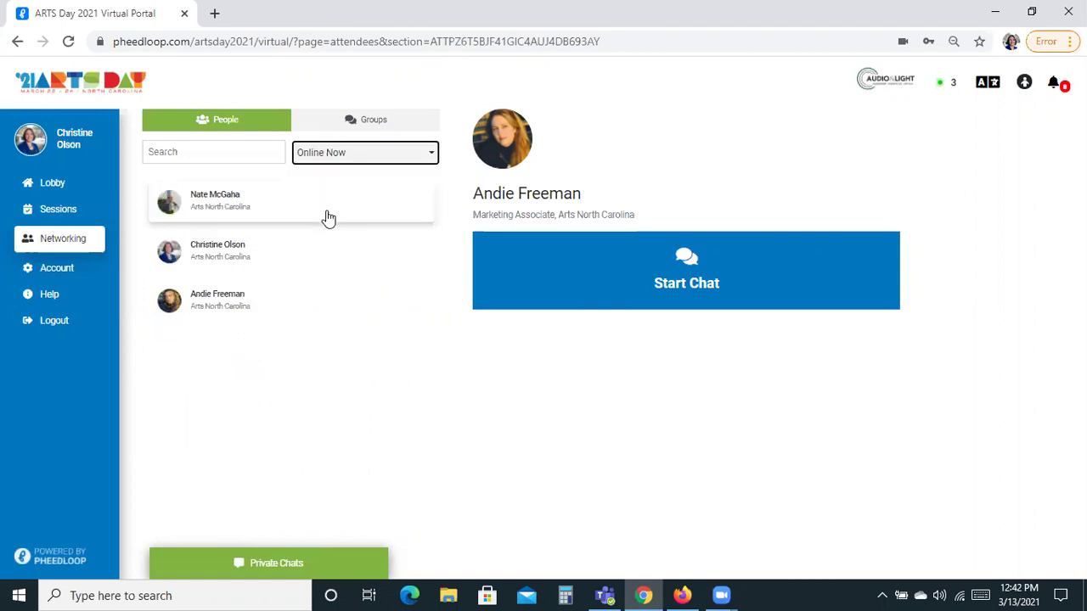
- Open the first online attendee's profile, start a private chat, and begin typing a greeting
click(230, 202)
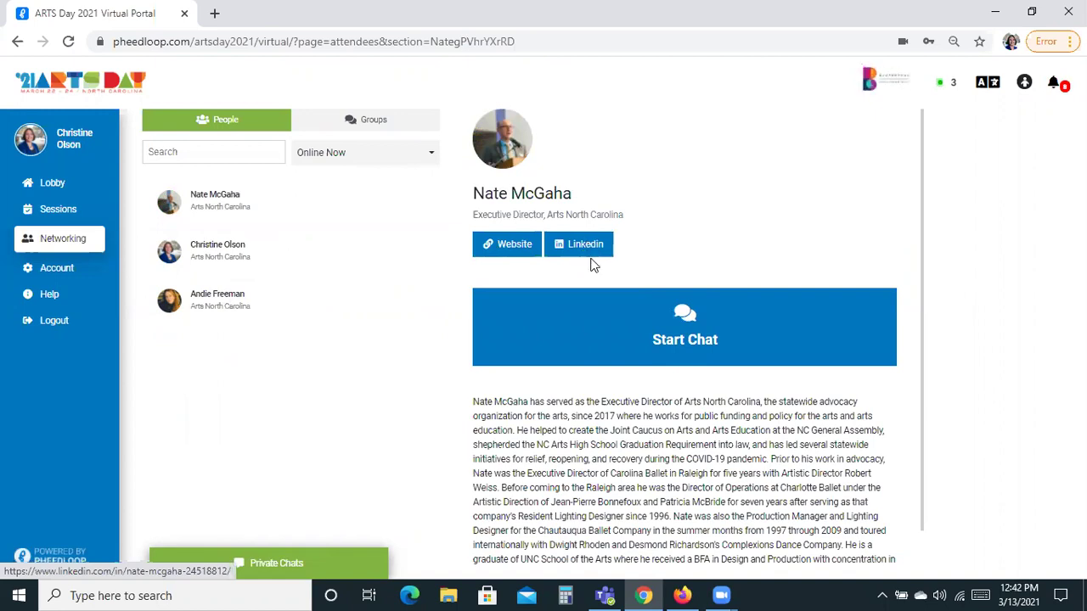
scroll(591, 302, down, 1)
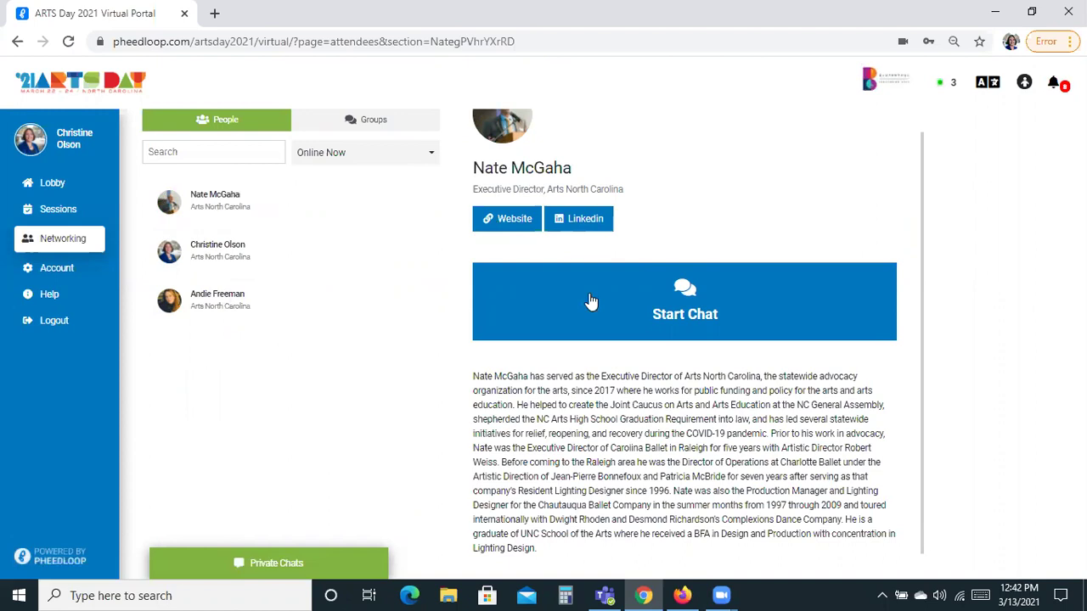
scroll(614, 374, down, 1)
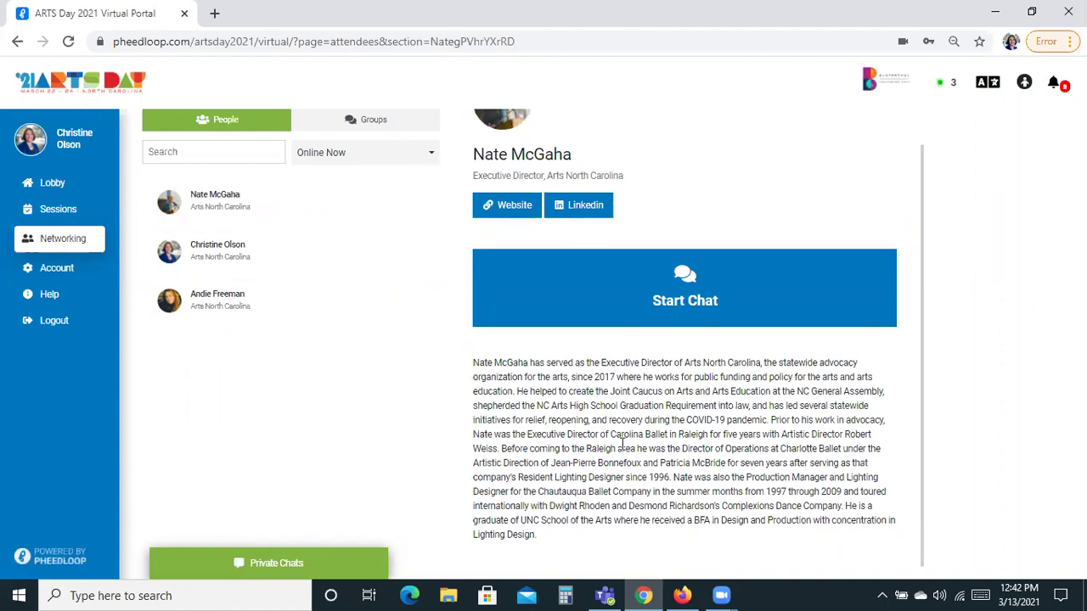
click(686, 286)
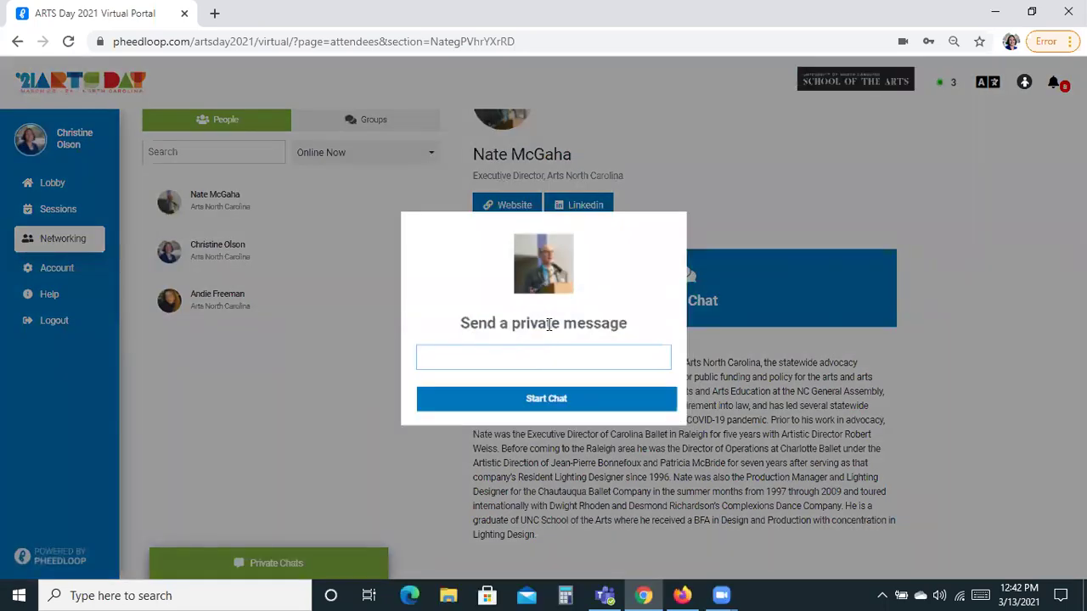
text(Ha)
key(BackSpace)
- Finish the greeting addressed to the attendee by first name, send it, and check its sent time
text(i Nate)
click(551, 397)
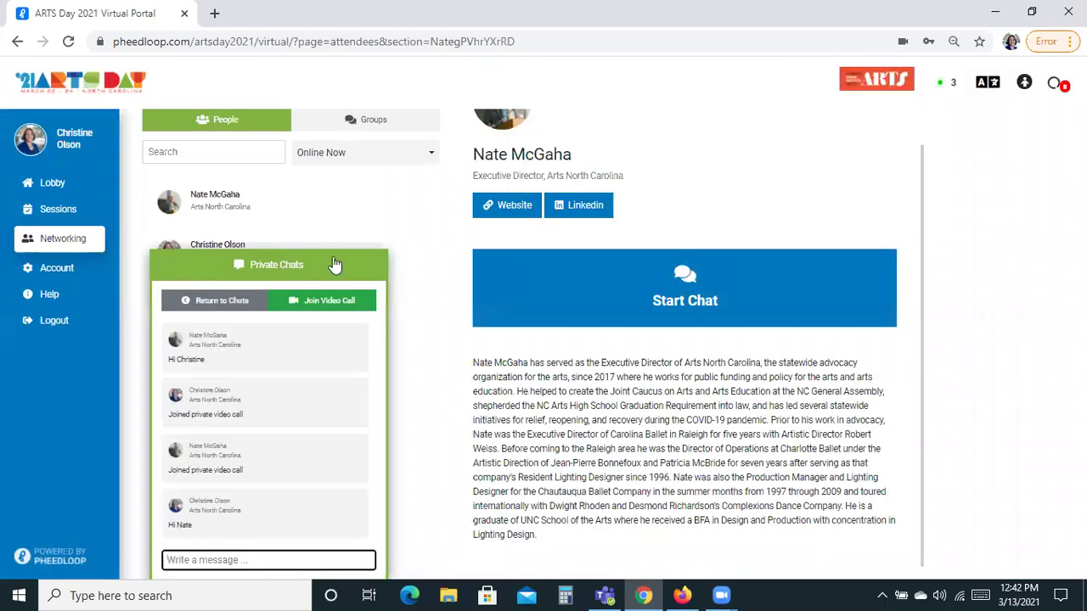
click(231, 361)
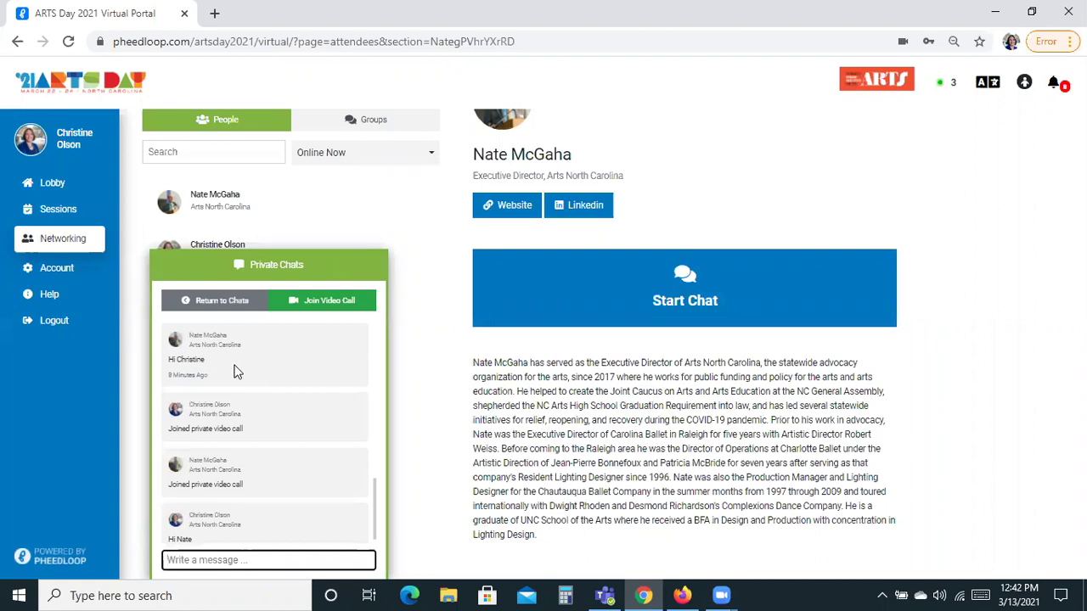
scroll(200, 344, up, 1)
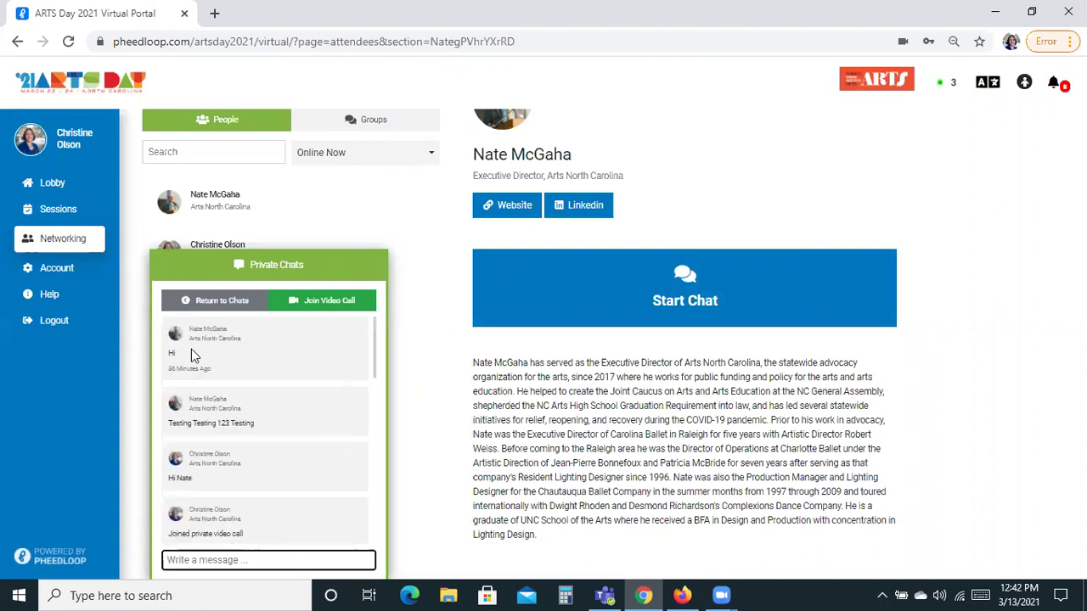
scroll(204, 379, down, 2)
click(220, 360)
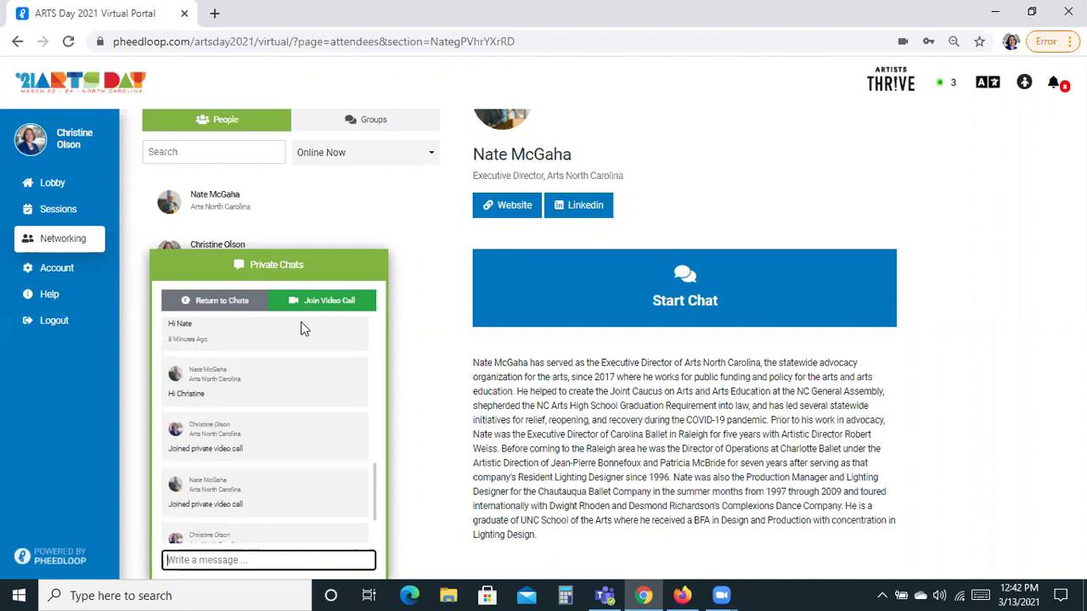
- Start a private video call with the attendee and join it
scroll(299, 329, up, 2)
scroll(288, 325, up, 3)
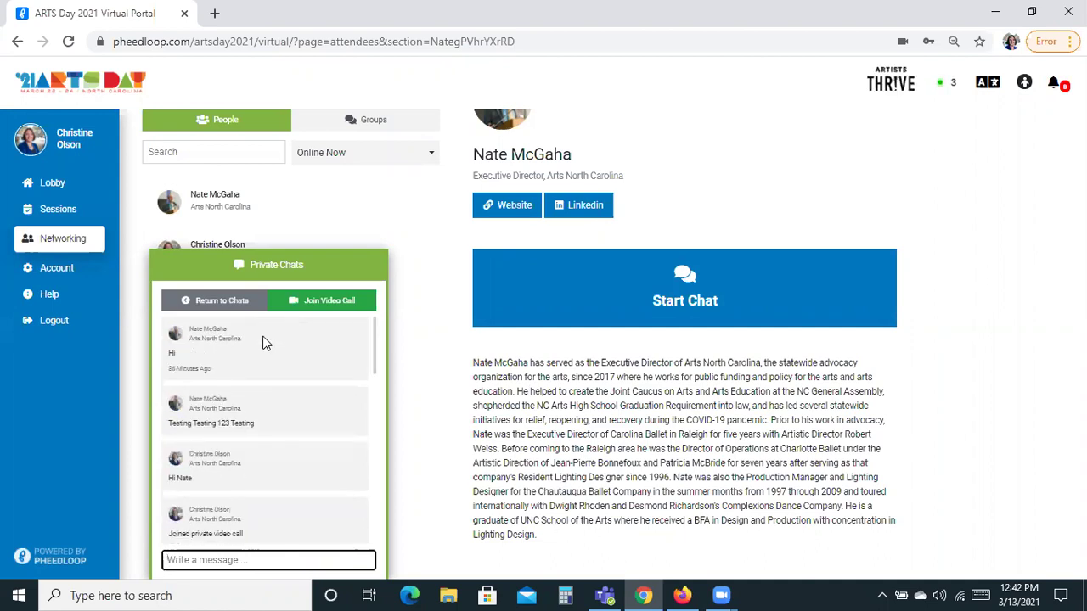
click(325, 303)
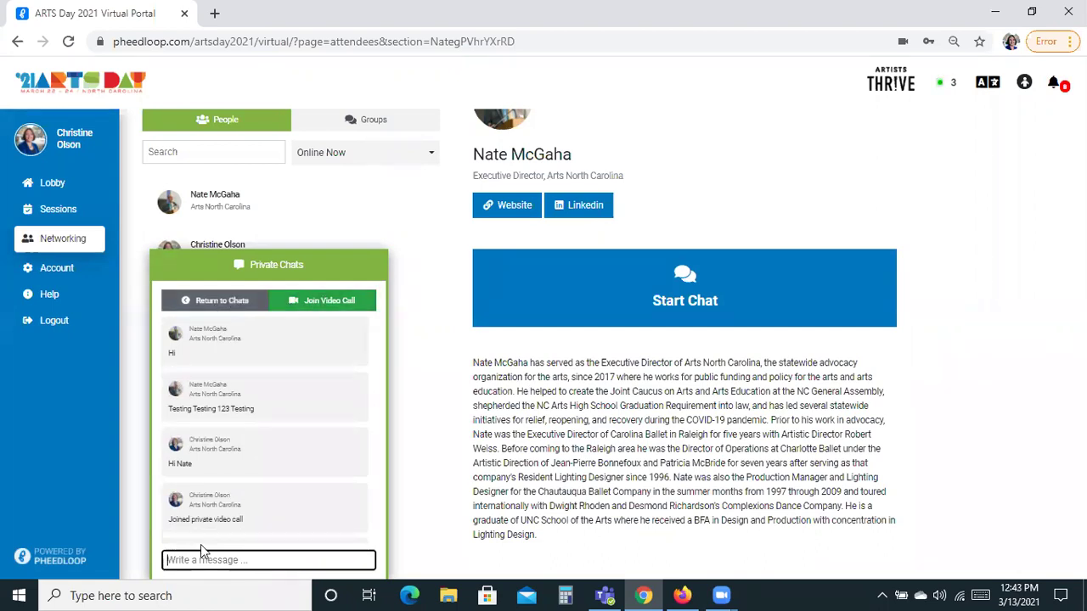
click(316, 303)
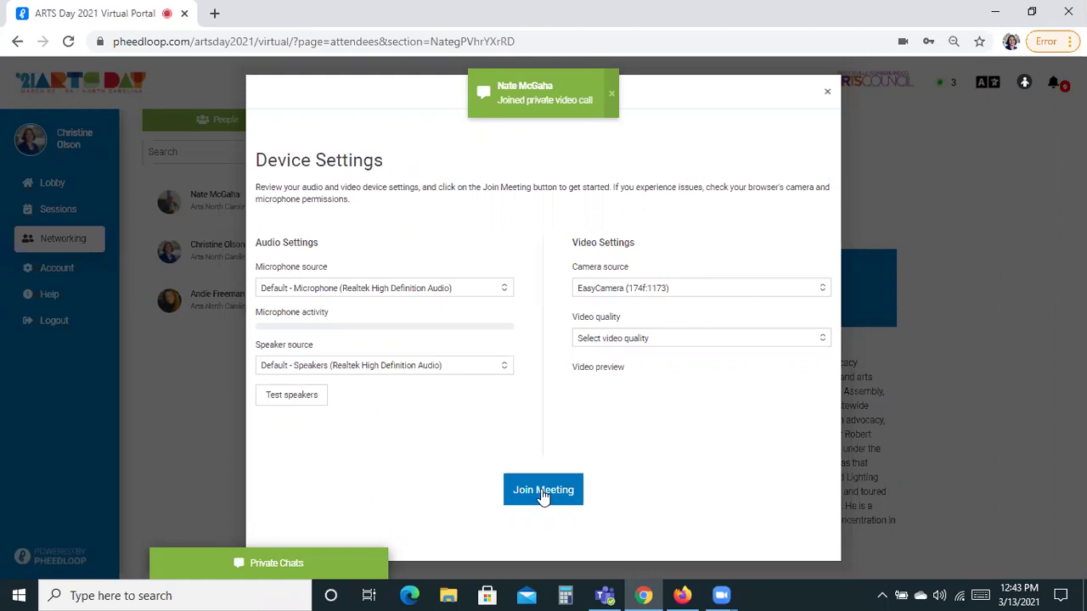
- Enter the private call, turn on your camera, hide the participant list, then close the call
click(542, 493)
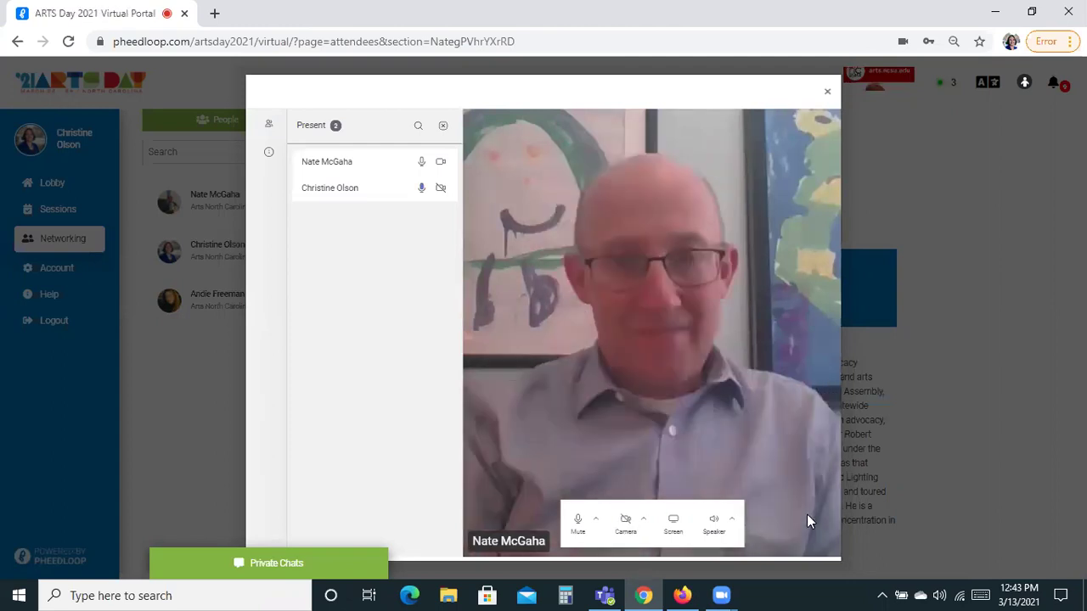
click(625, 522)
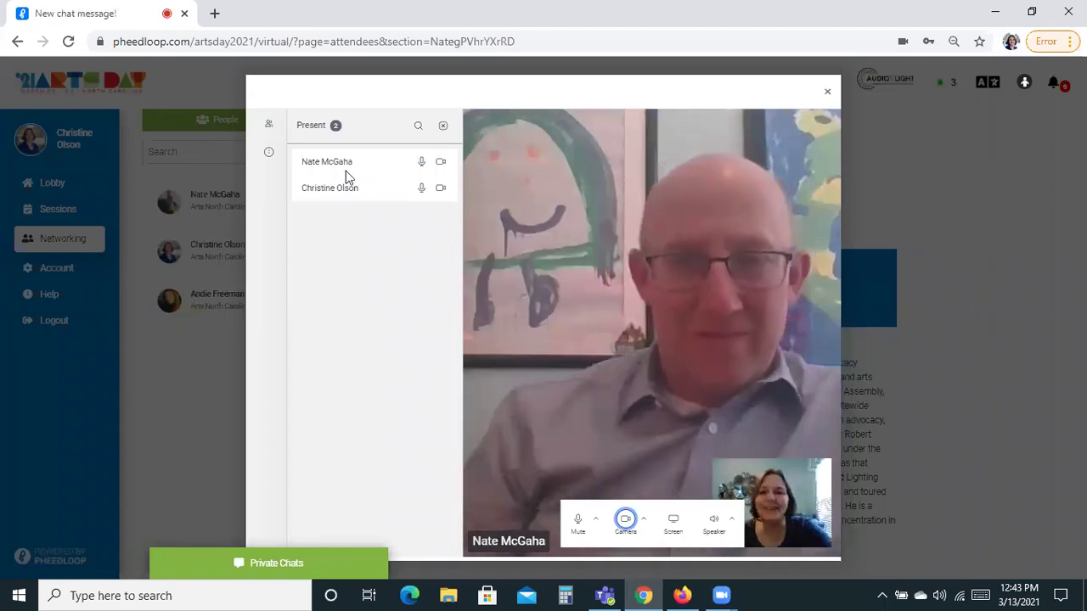
click(443, 128)
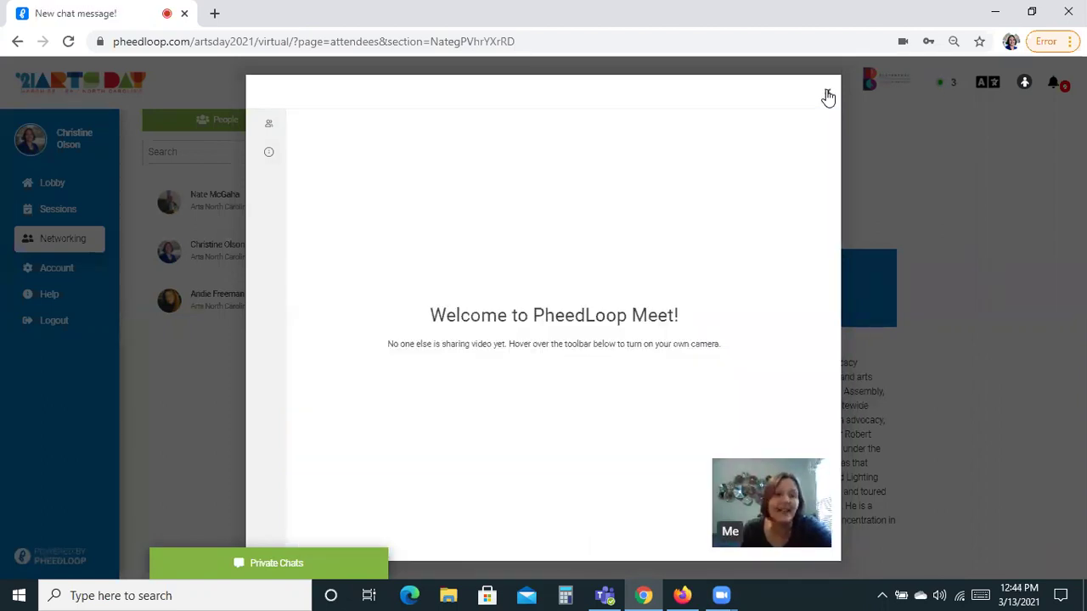
click(828, 96)
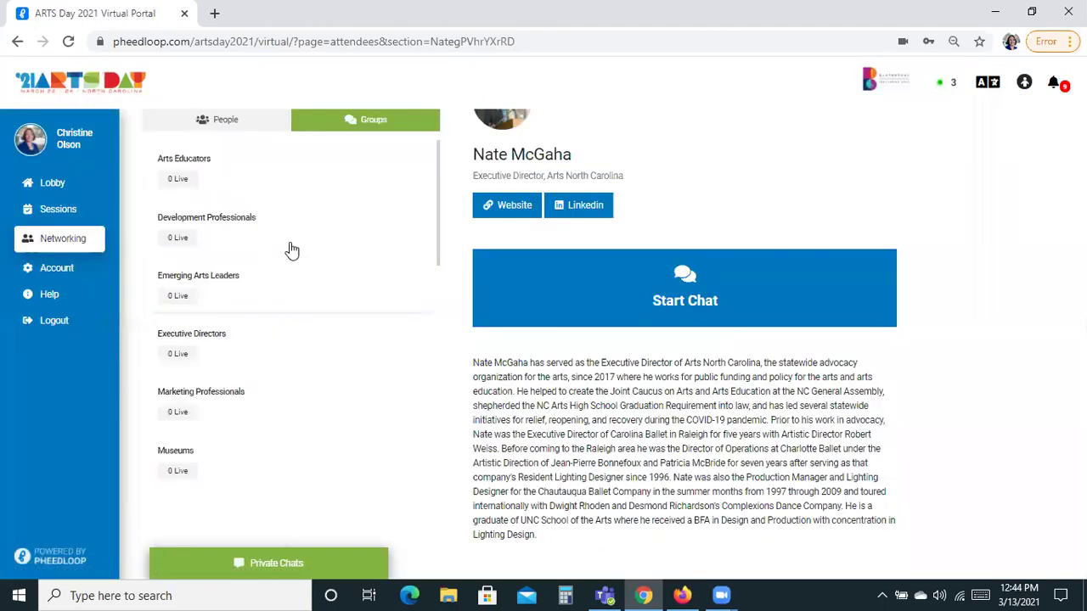
- Scroll through the groups list from Arts Educators to Visual Arts, all at 0 Live
scroll(209, 353, down, 1)
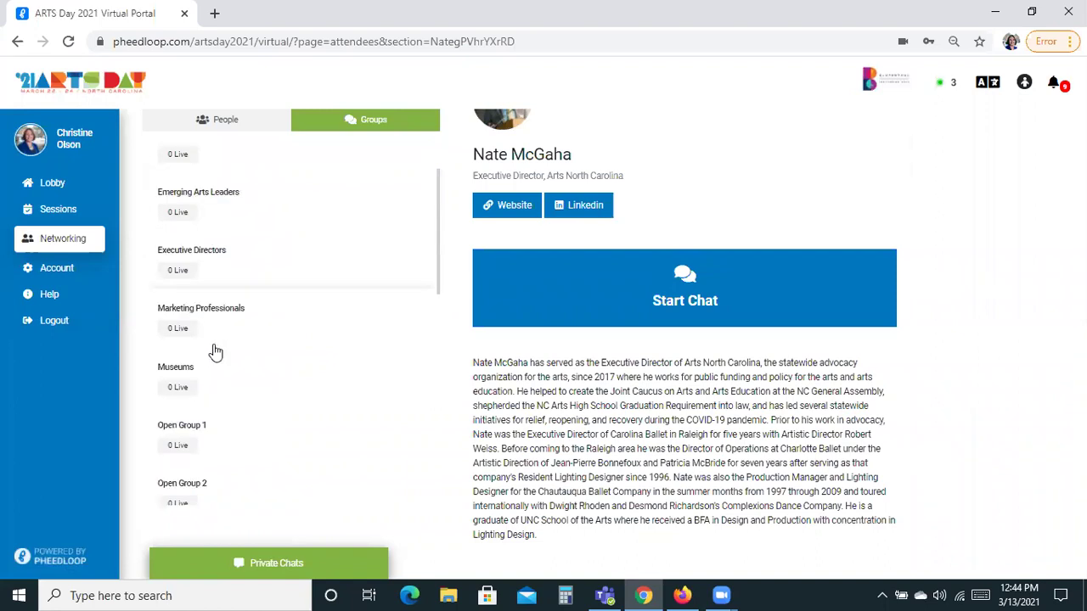
scroll(210, 353, up, 1)
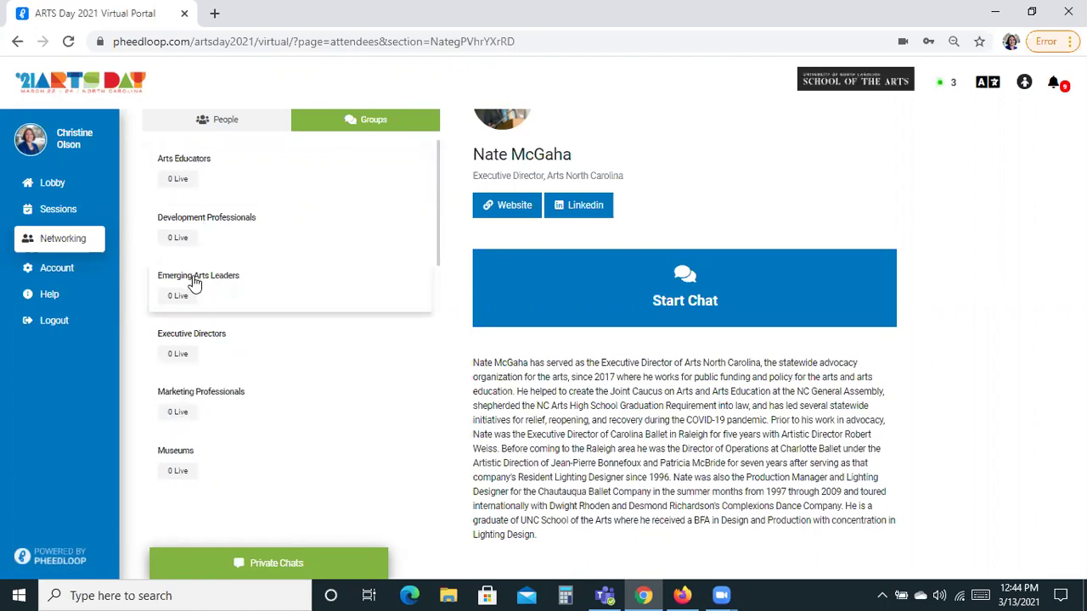
scroll(254, 343, down, 1)
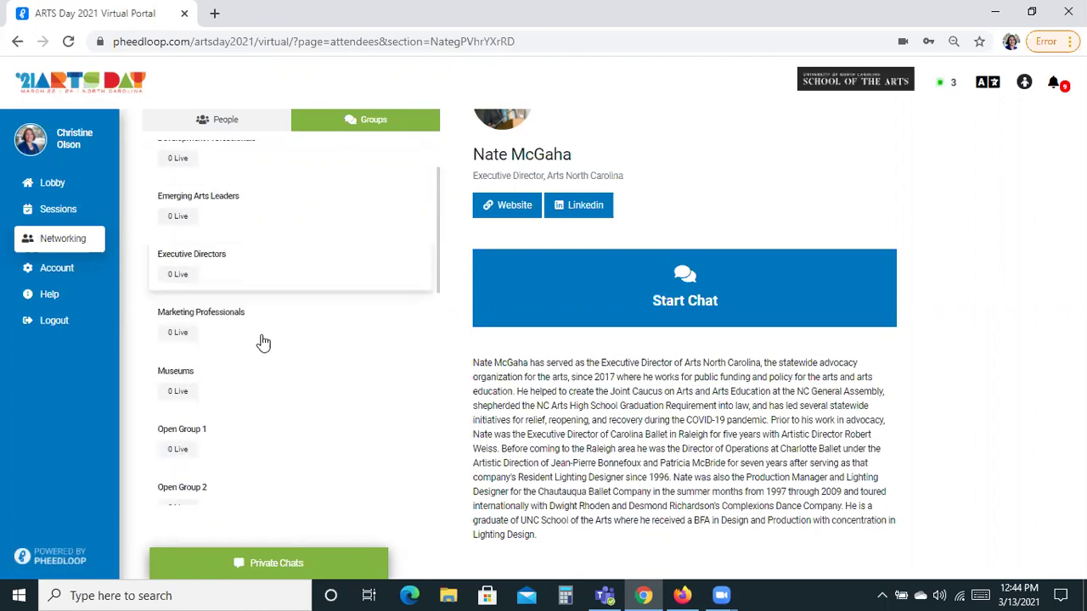
scroll(270, 337, down, 1)
scroll(276, 336, down, 5)
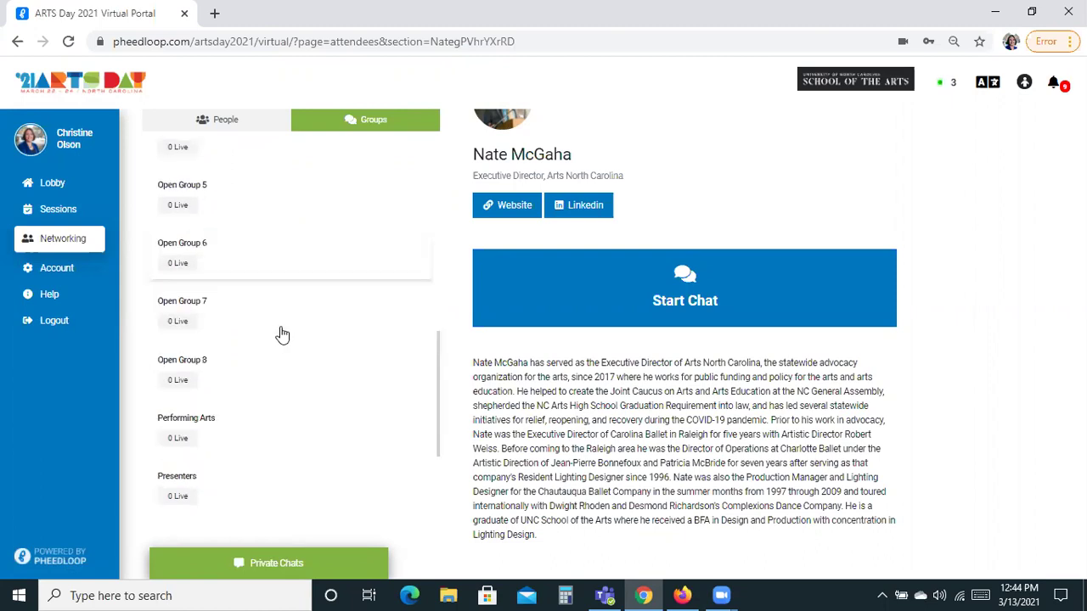
scroll(254, 340, down, 2)
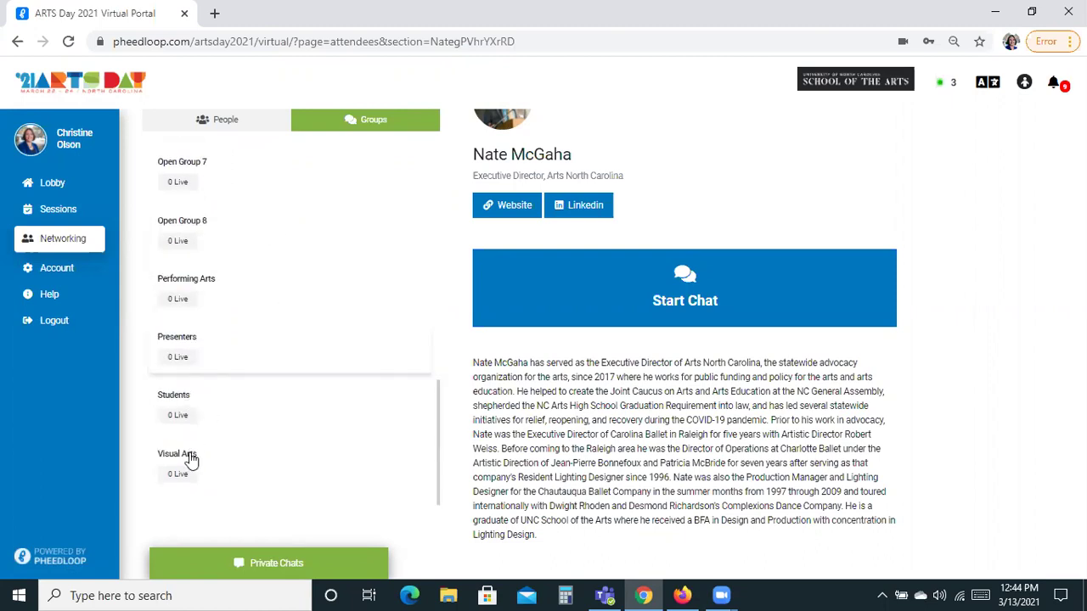
scroll(259, 257, up, 3)
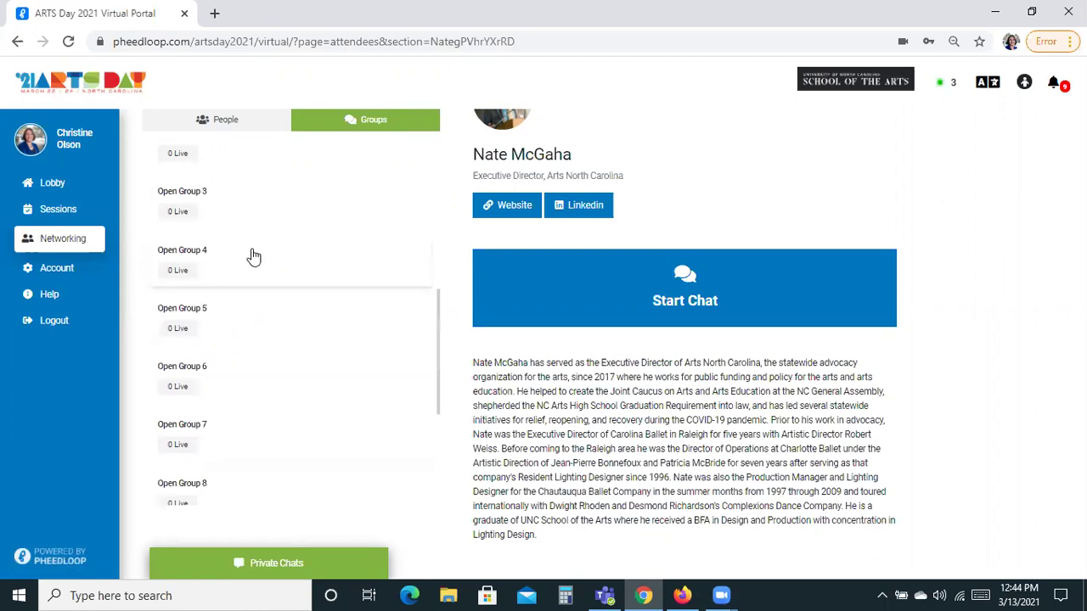
scroll(225, 293, up, 2)
scroll(221, 297, up, 1)
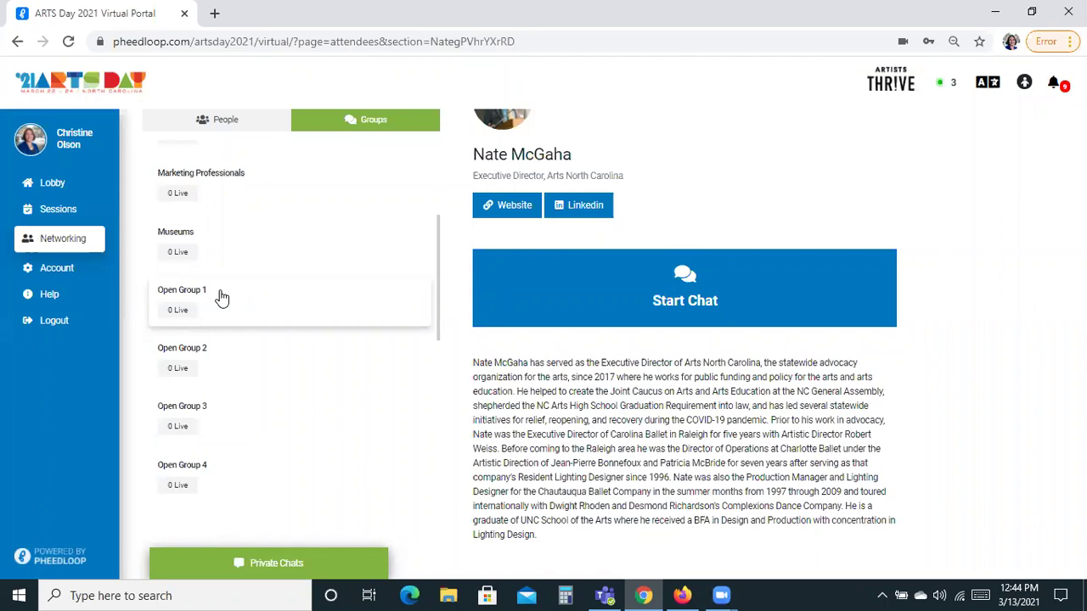
- Join Open Group 1's live group video call with your camera on, then leave it
click(221, 298)
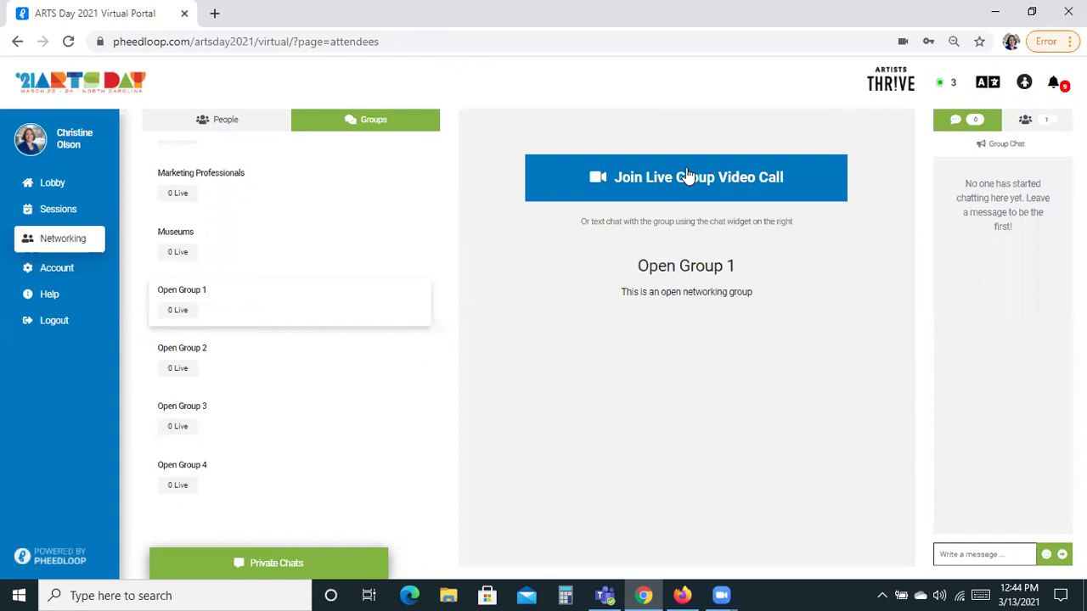
click(687, 175)
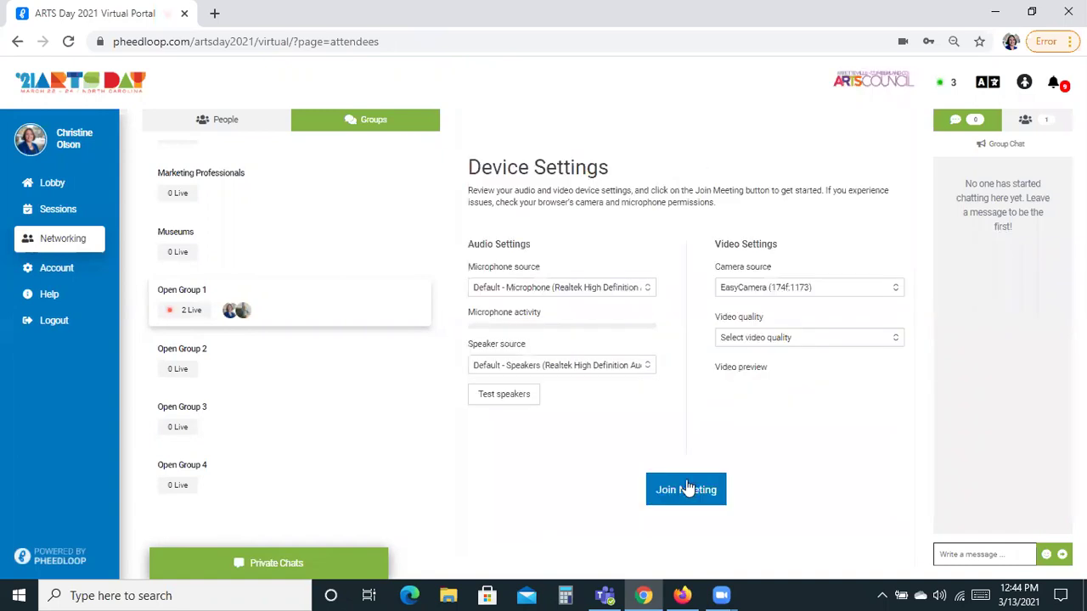
click(687, 482)
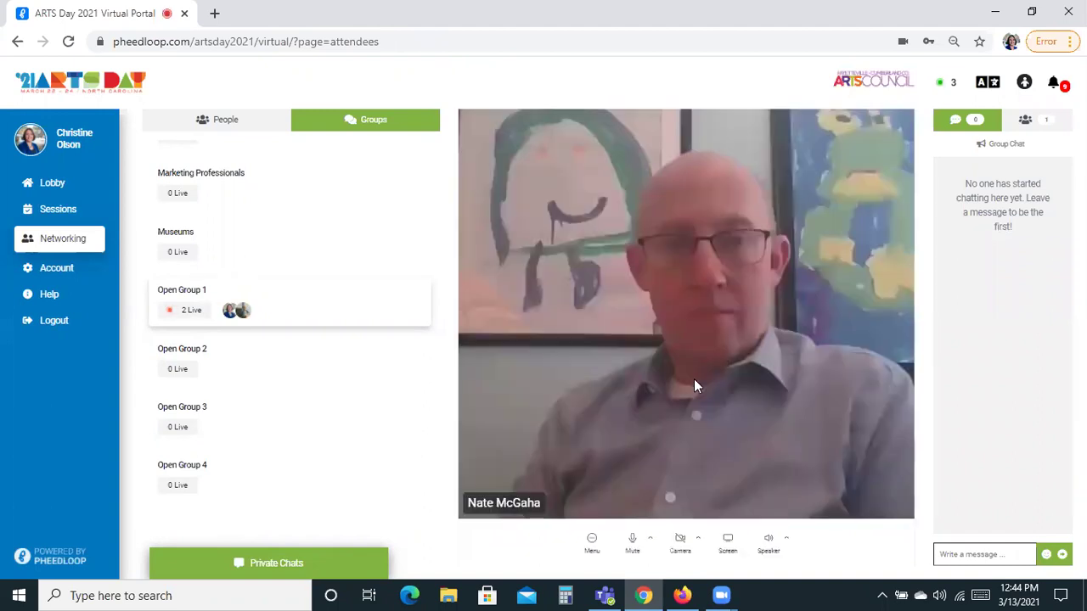
click(681, 540)
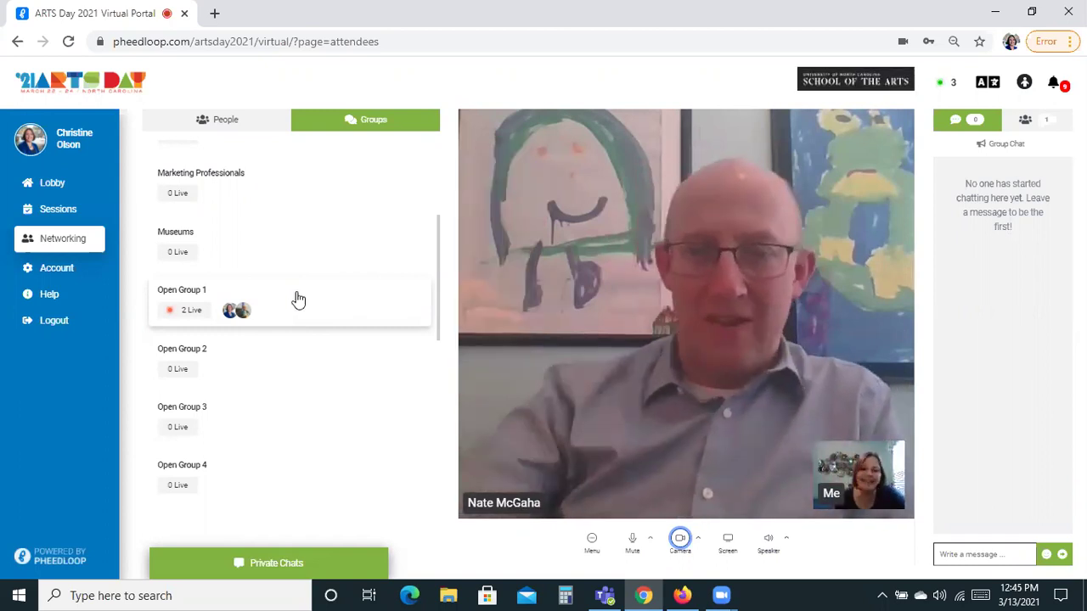
click(52, 183)
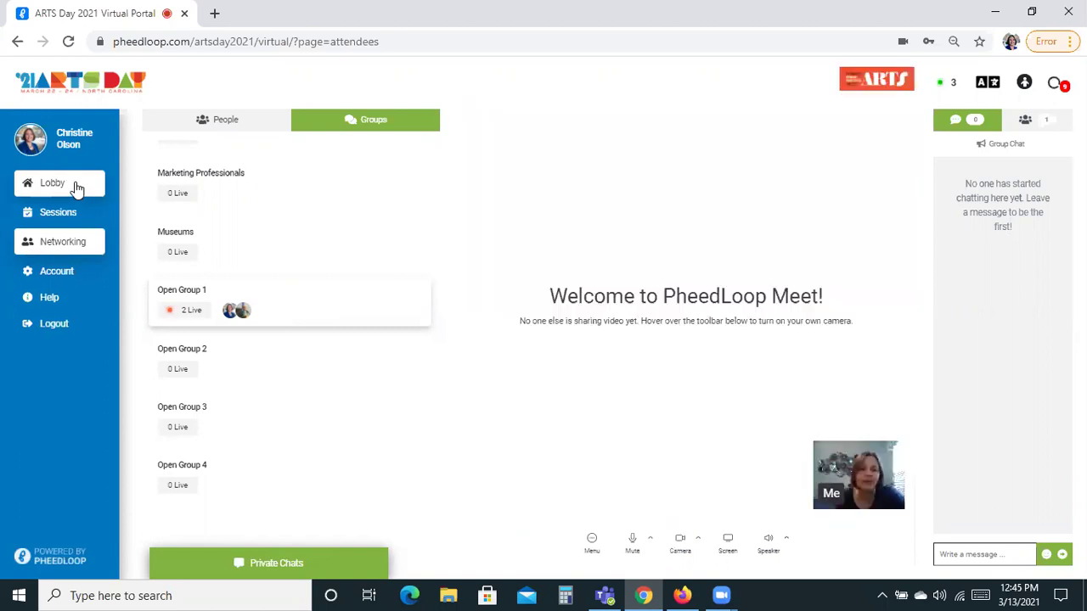
- Return to the ARTS Day lobby and scroll through the welcome and sponsor thank-you video
click(76, 188)
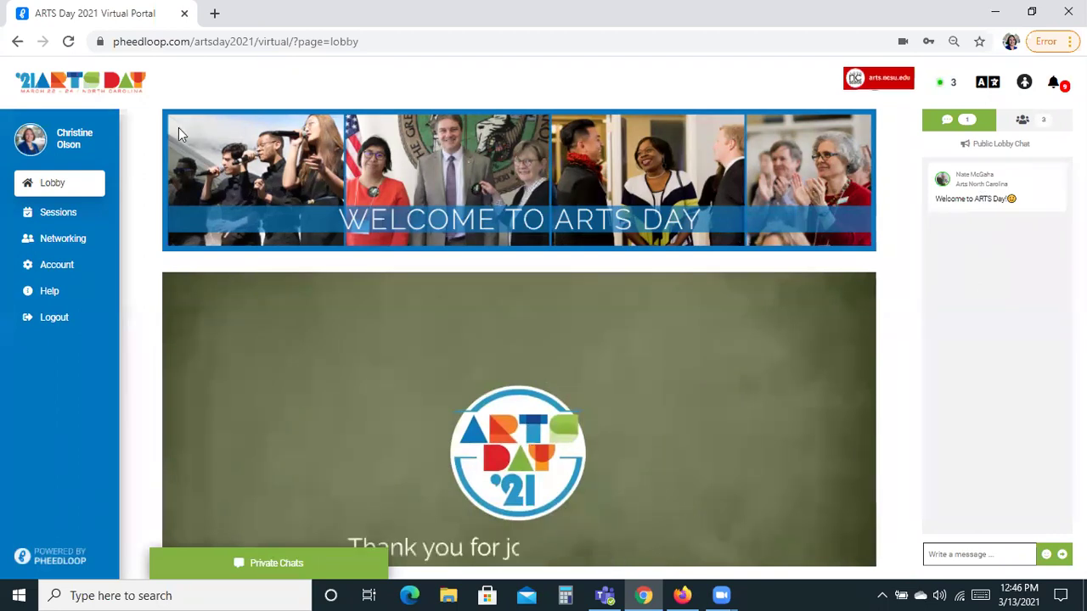
click(77, 242)
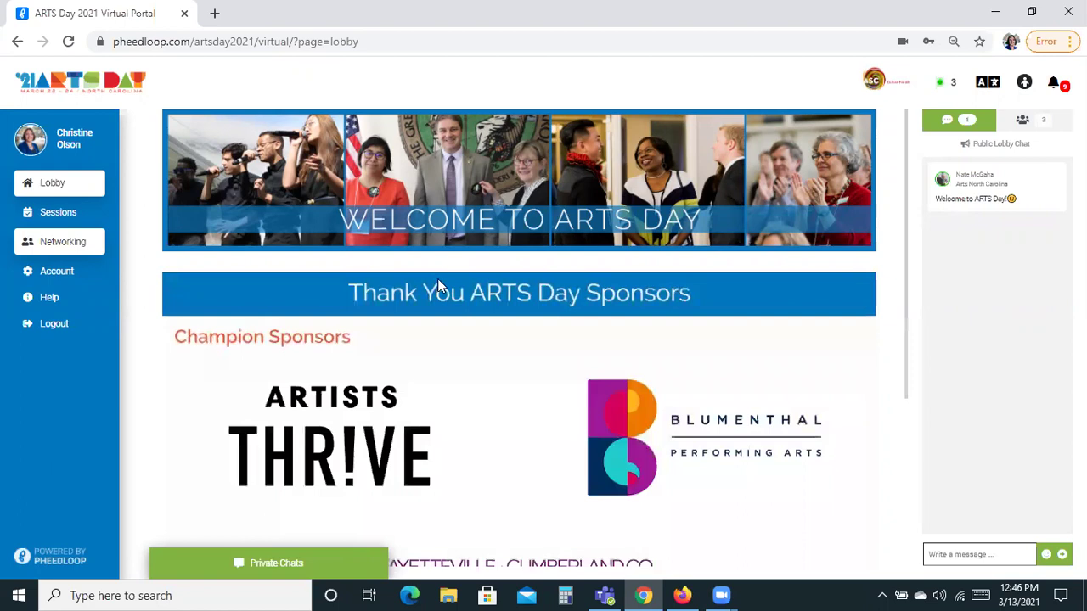
scroll(440, 280, down, 1)
scroll(441, 288, down, 1)
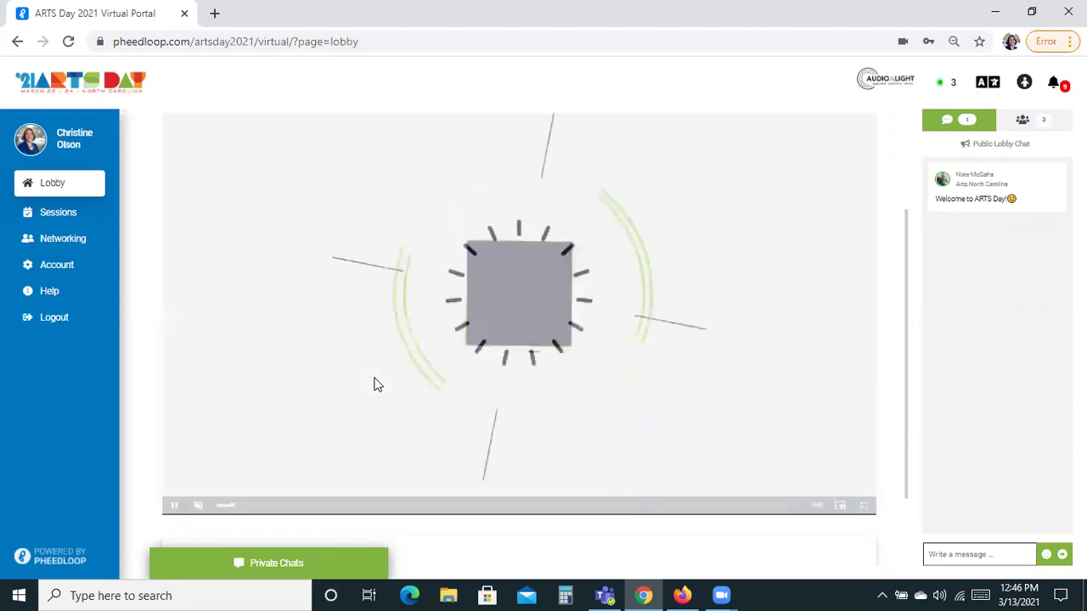
scroll(366, 380, up, 2)
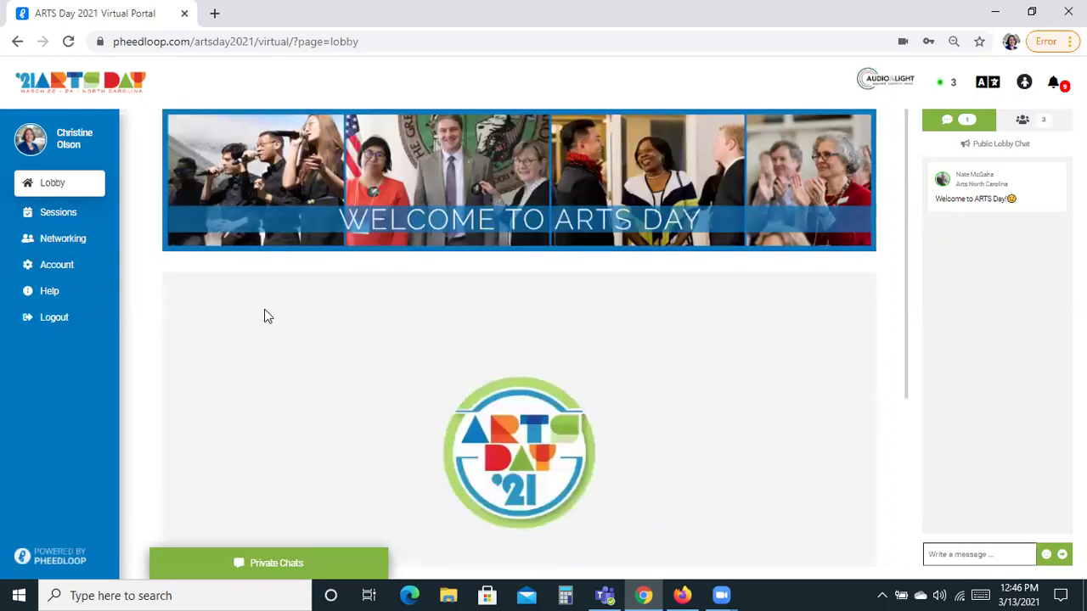